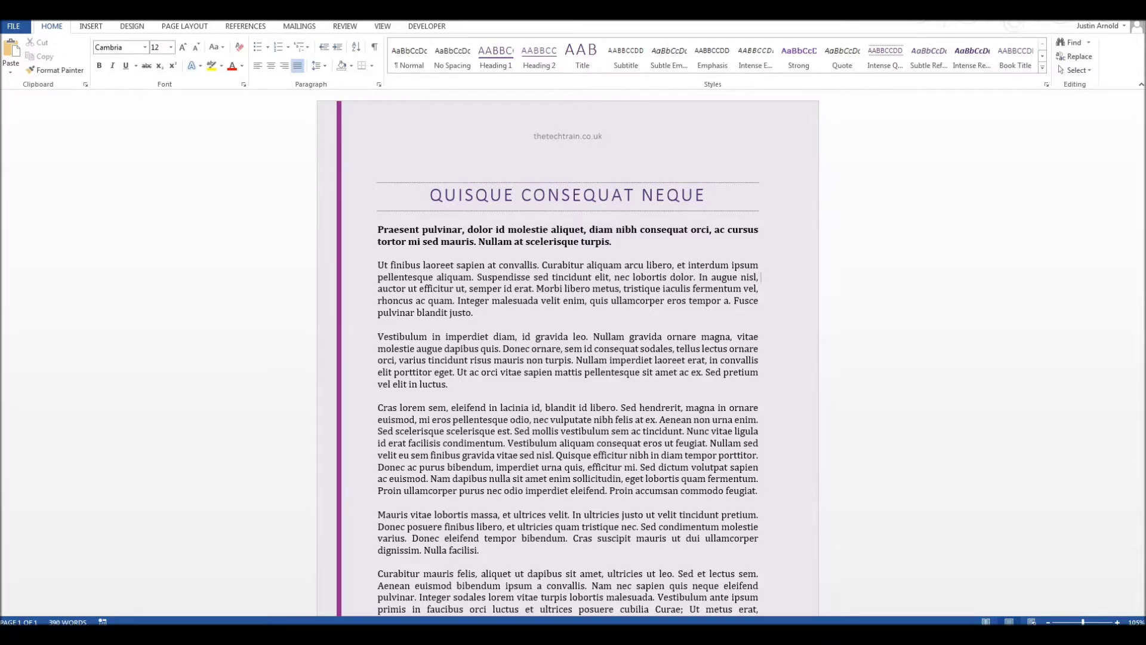
Select all the body text below the heading, from the 'Ut finibus' paragraph onward
click(657, 275)
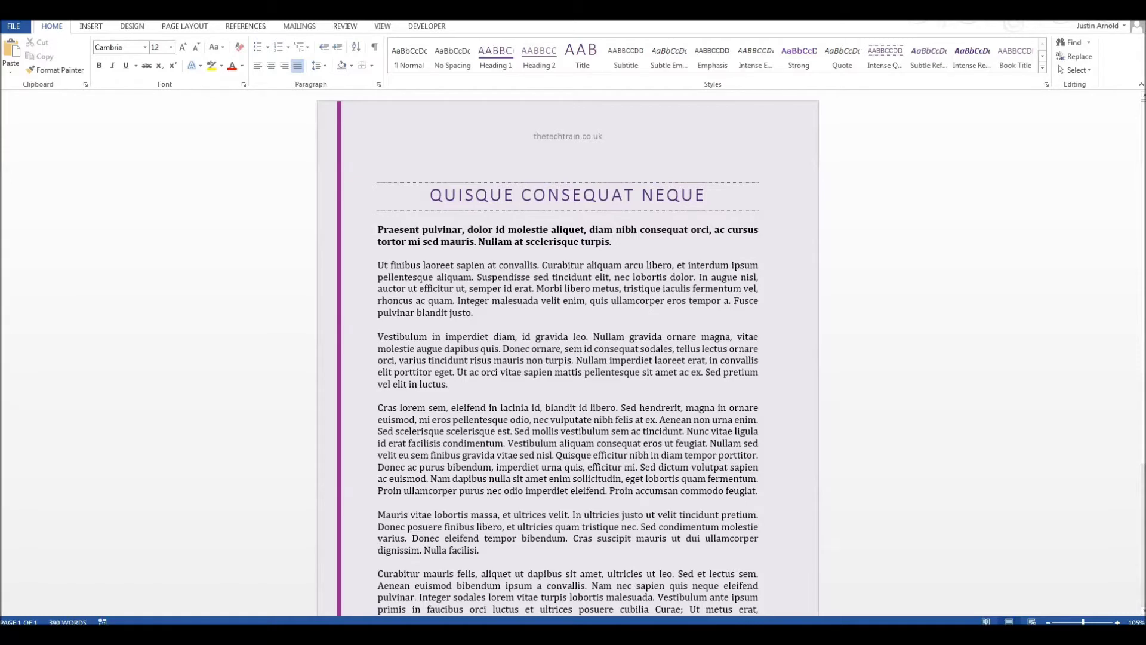
scroll(495, 240, down, 6)
scroll(657, 275, up, 6)
drag(379, 229, 540, 499)
scroll(574, 360, up, 3)
scroll(574, 360, up, 2)
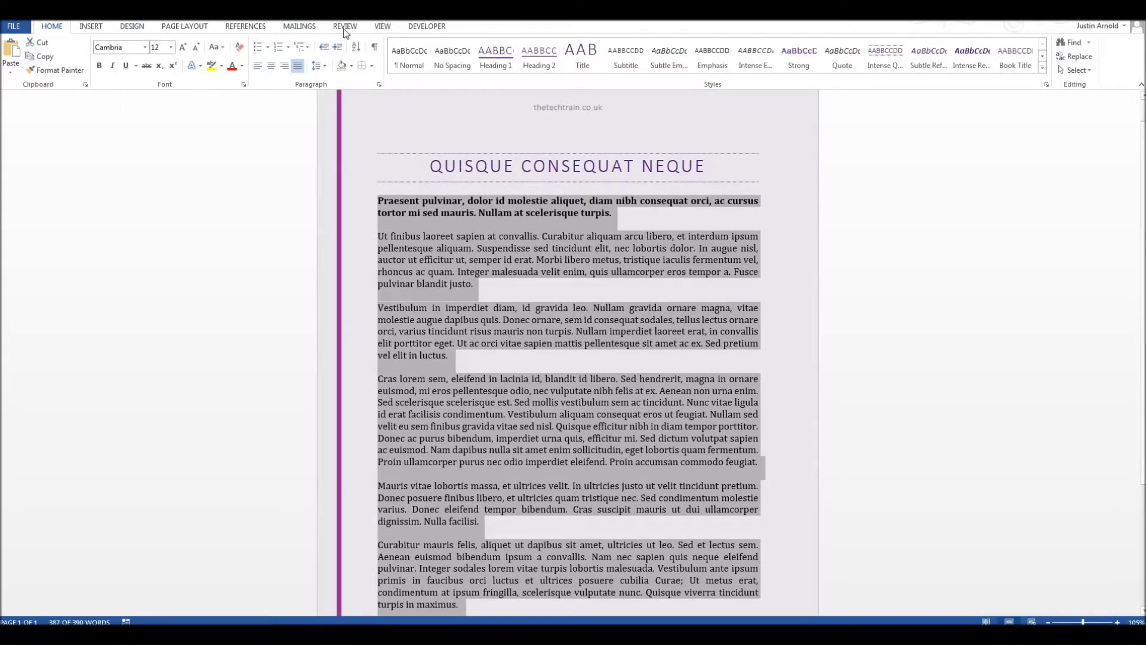
Set the selected text's line spacing to Double in the Paragraph dialog
click(380, 85)
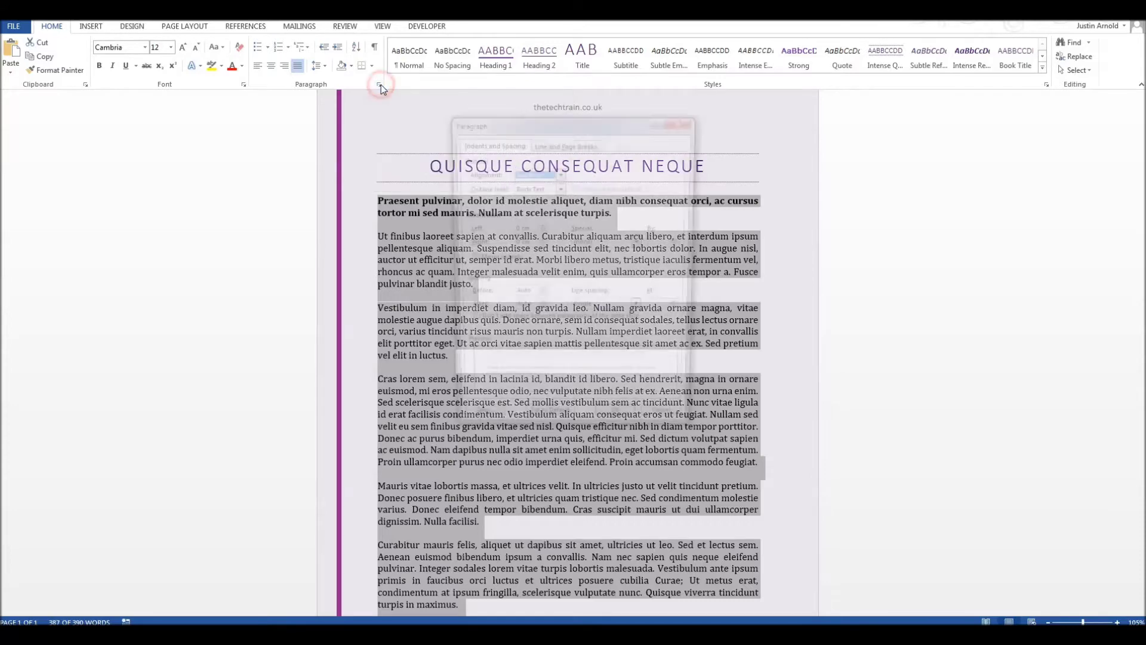
drag(613, 121, 584, 121)
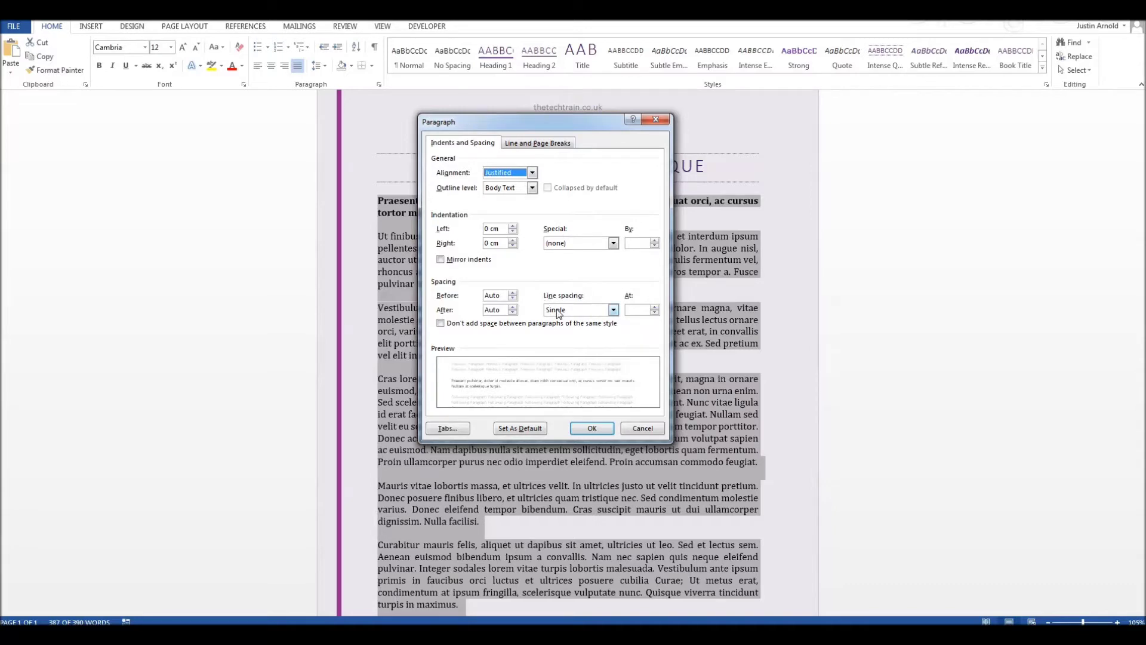
click(612, 311)
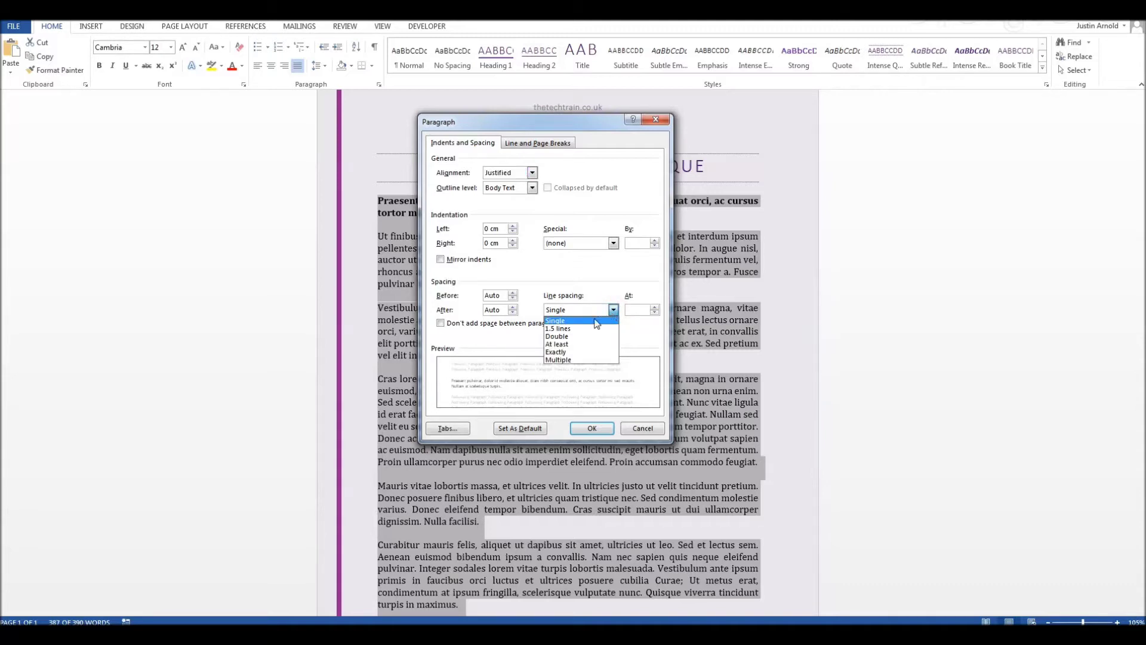
click(587, 338)
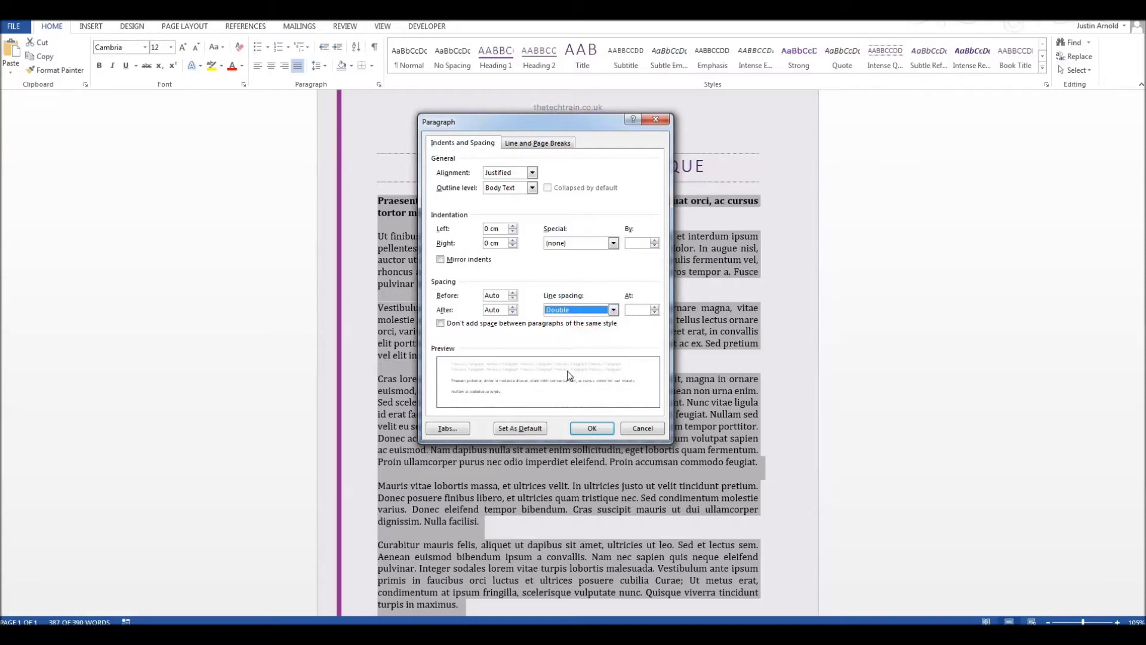
click(588, 428)
click(703, 261)
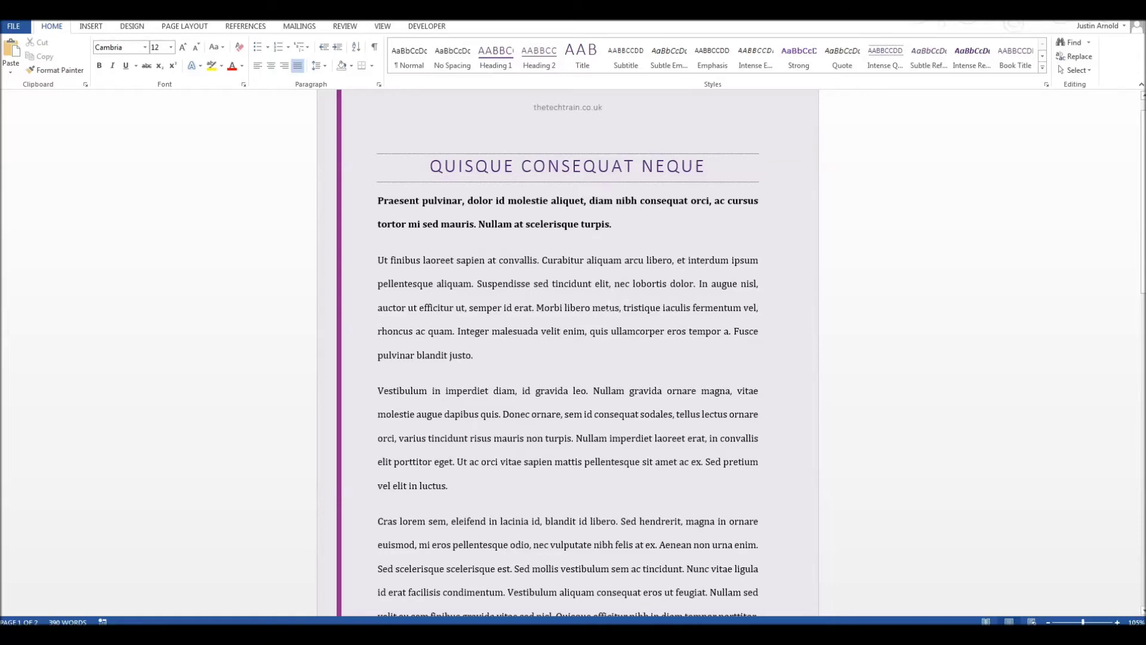
scroll(606, 317, down, 15)
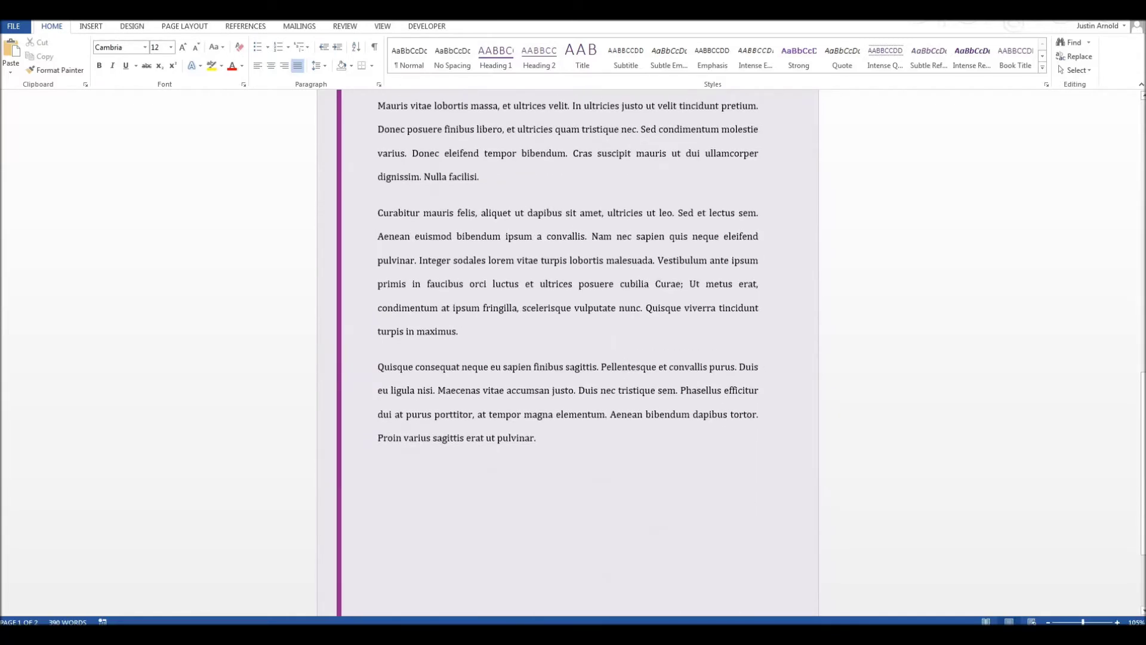
scroll(594, 350, down, 2)
scroll(594, 350, up, 8)
scroll(594, 351, up, 5)
click(579, 292)
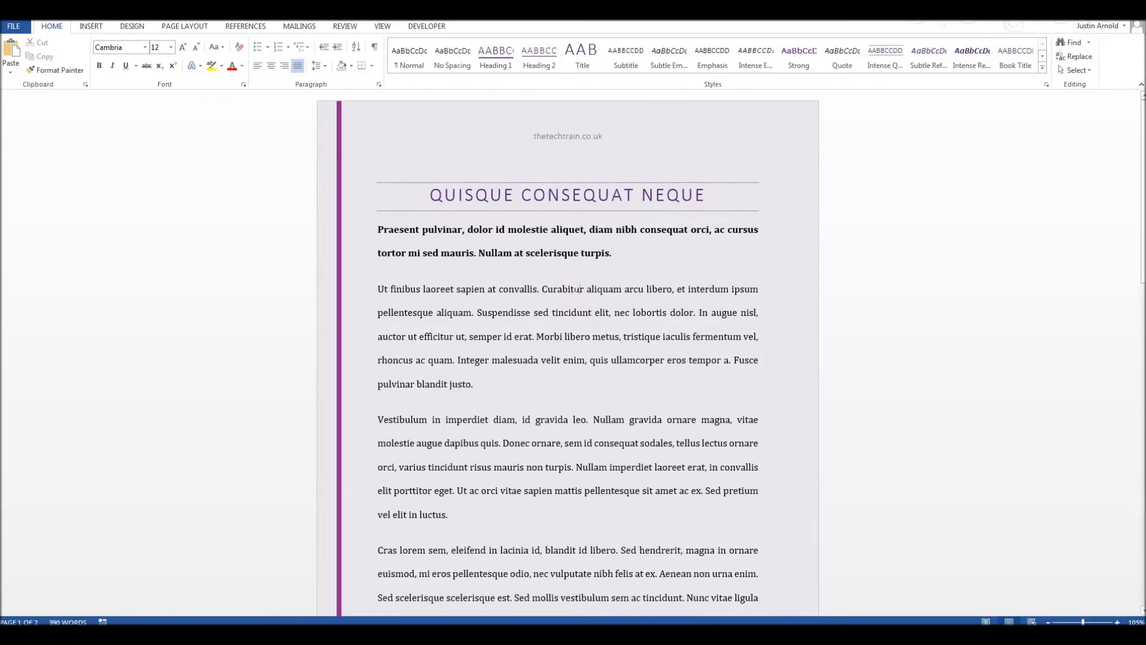
Apply 1.5 lines spacing to the selected body text through the Paragraph dialog
mouse_move(375, 230)
mouse_down()
mouse_move(471, 263)
mouse_move(758, 292)
mouse_move(459, 245)
mouse_move(479, 333)
mouse_move(463, 336)
mouse_move(604, 358)
mouse_move(569, 371)
mouse_up()
scroll(569, 371, up, 15)
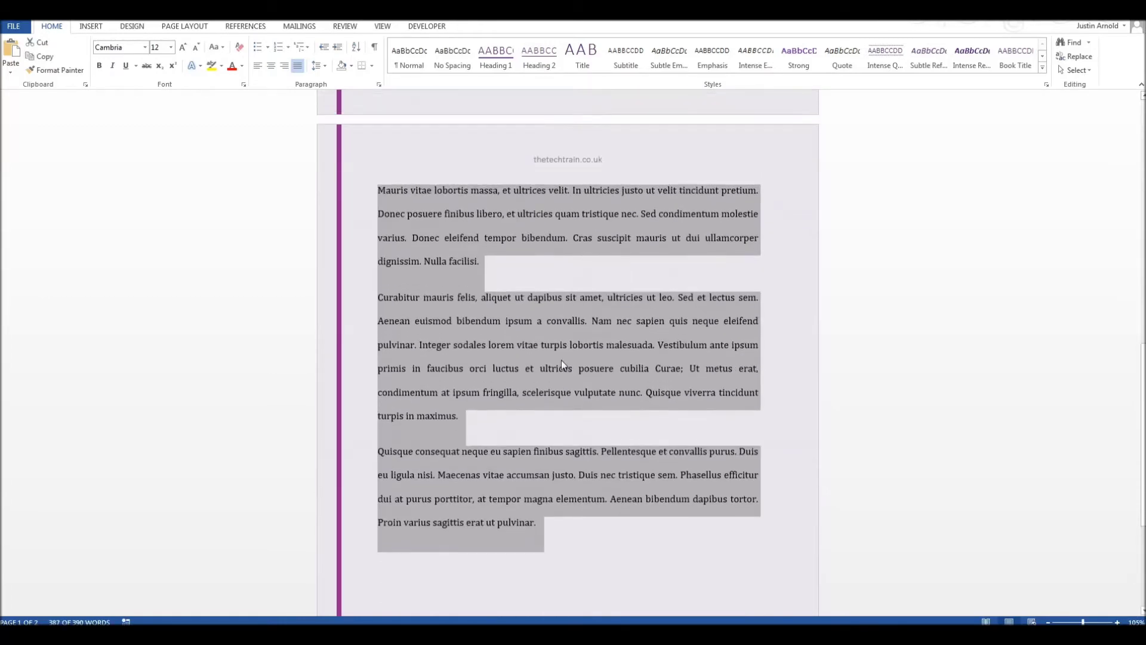
scroll(564, 292, up, 3)
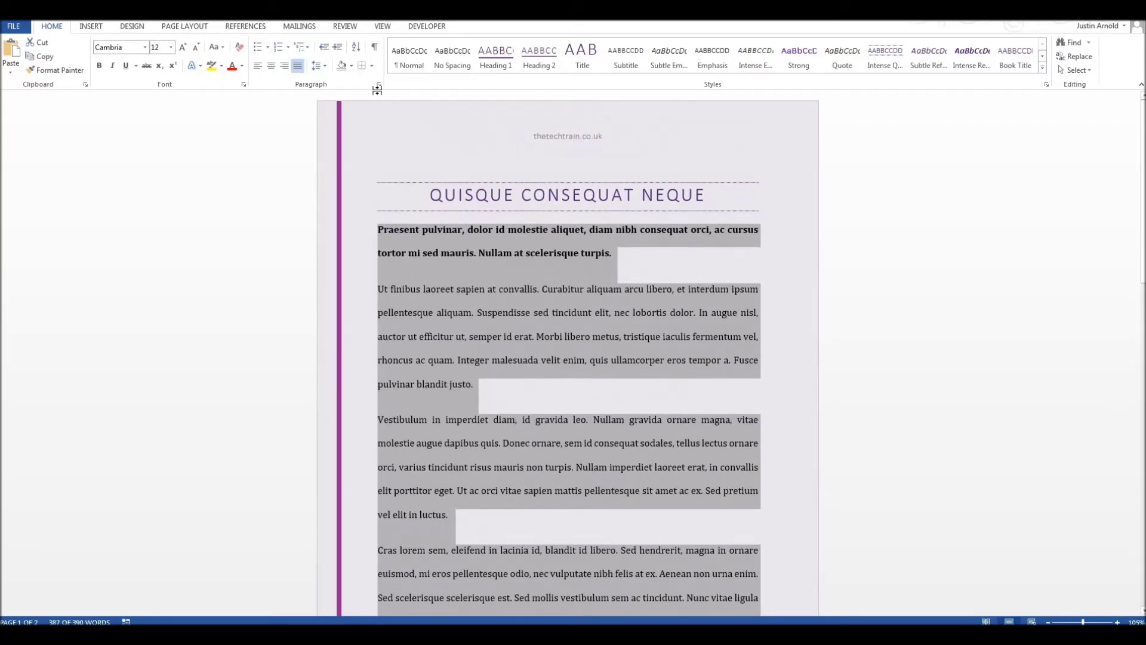
click(379, 85)
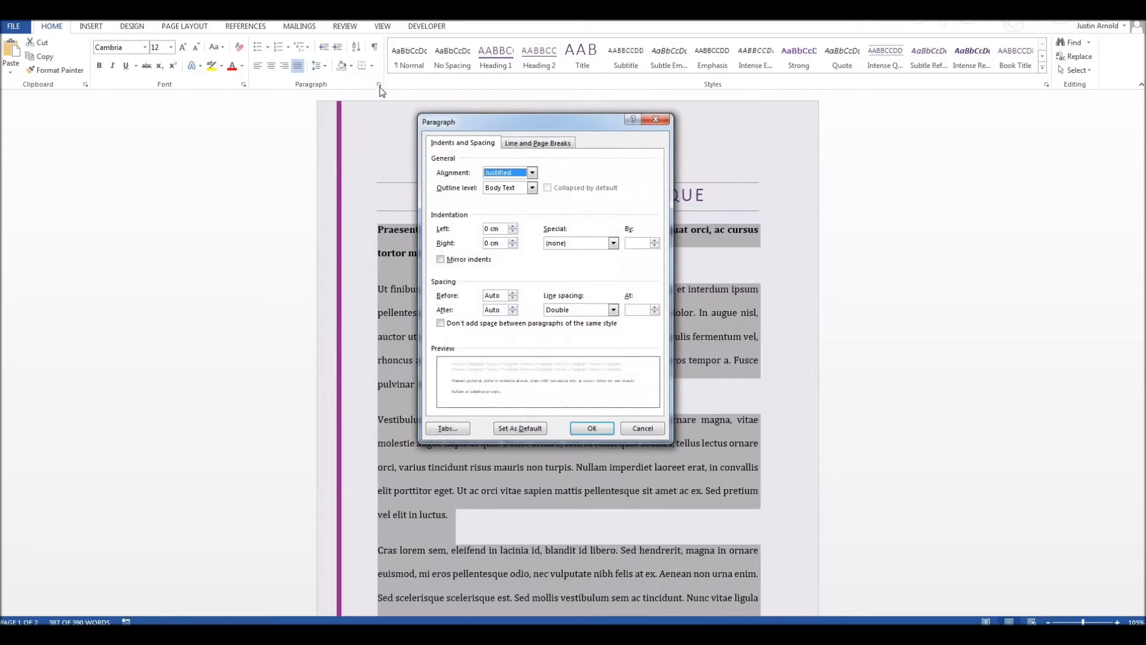
click(577, 312)
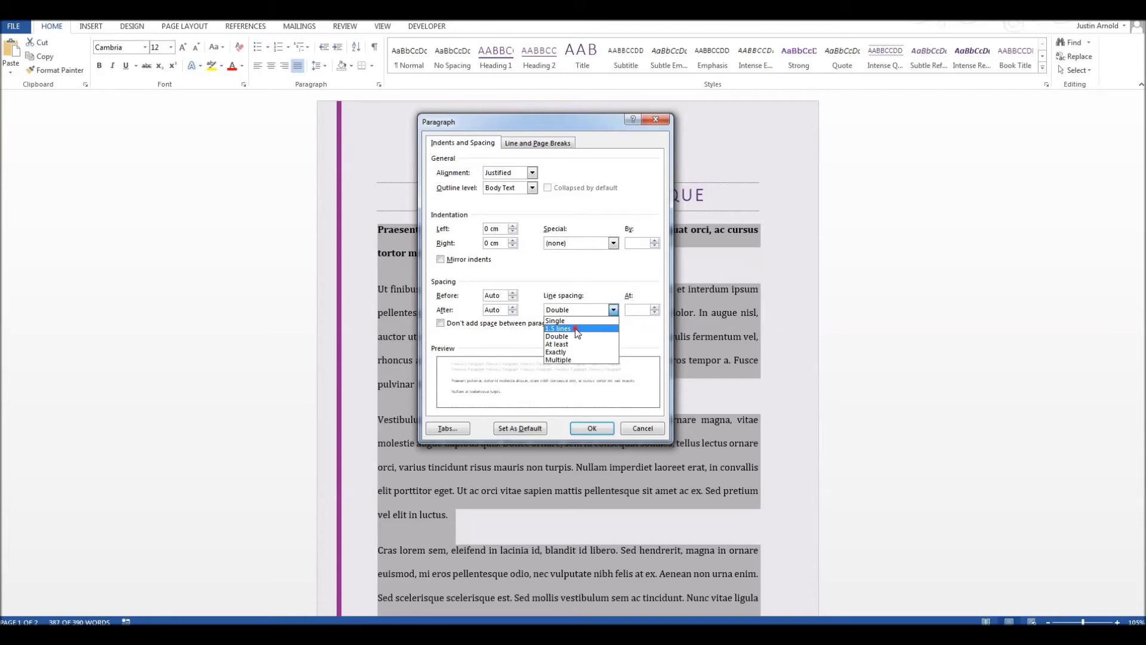
click(575, 328)
click(591, 428)
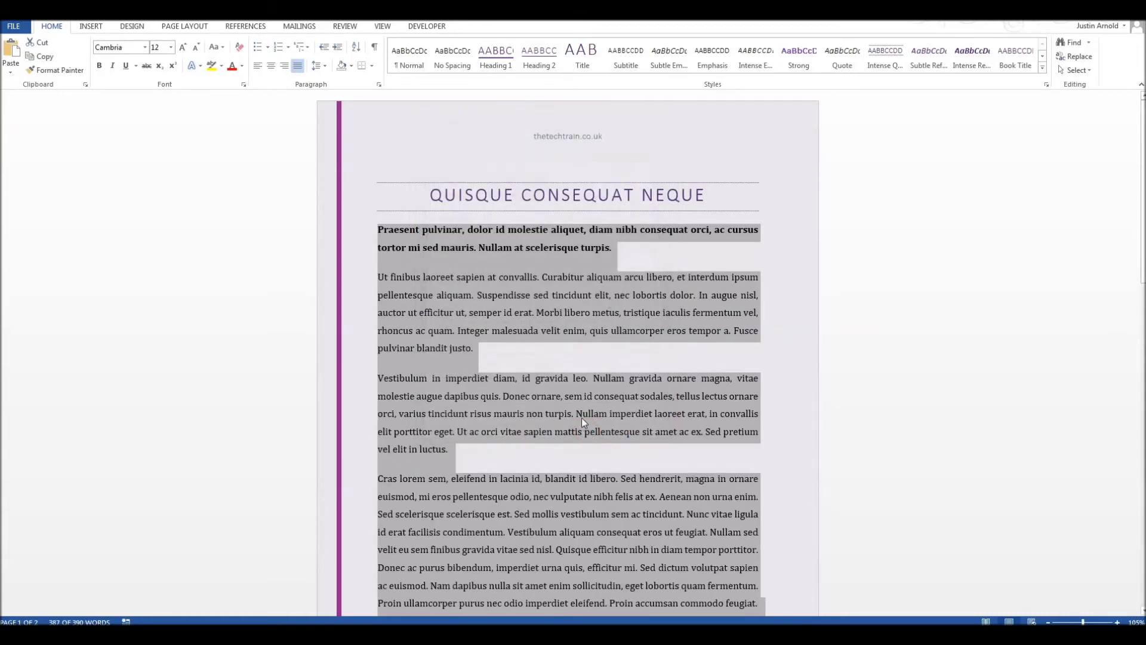
click(584, 414)
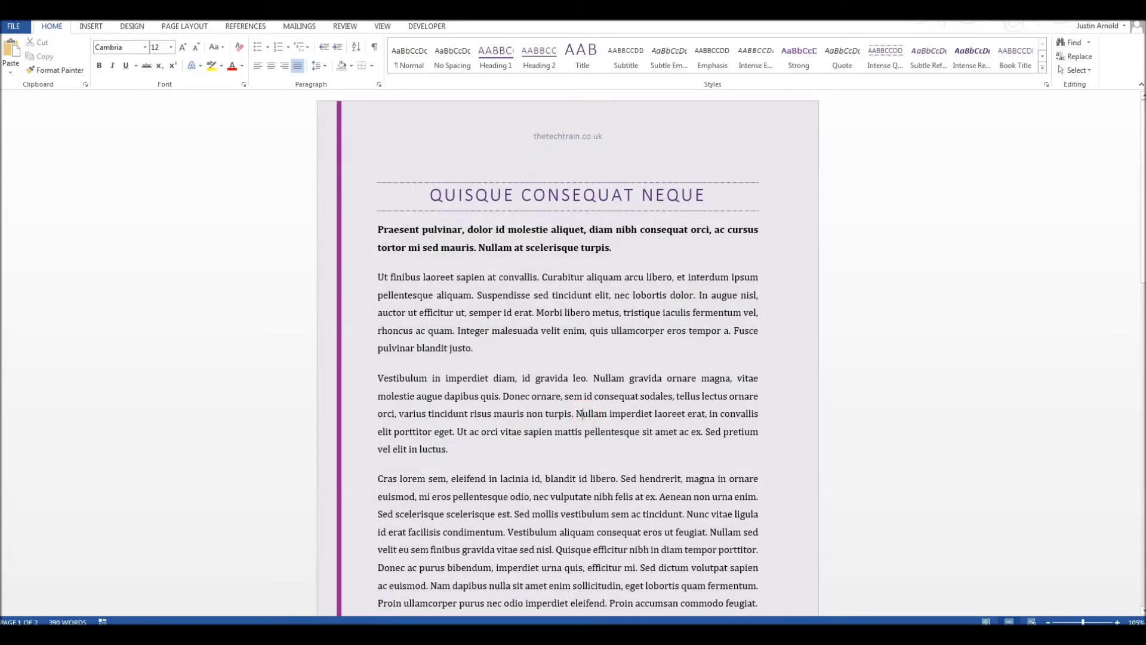
Undo the 1.5 spacing and set the body text to Single line spacing instead
key(ctrl+z)
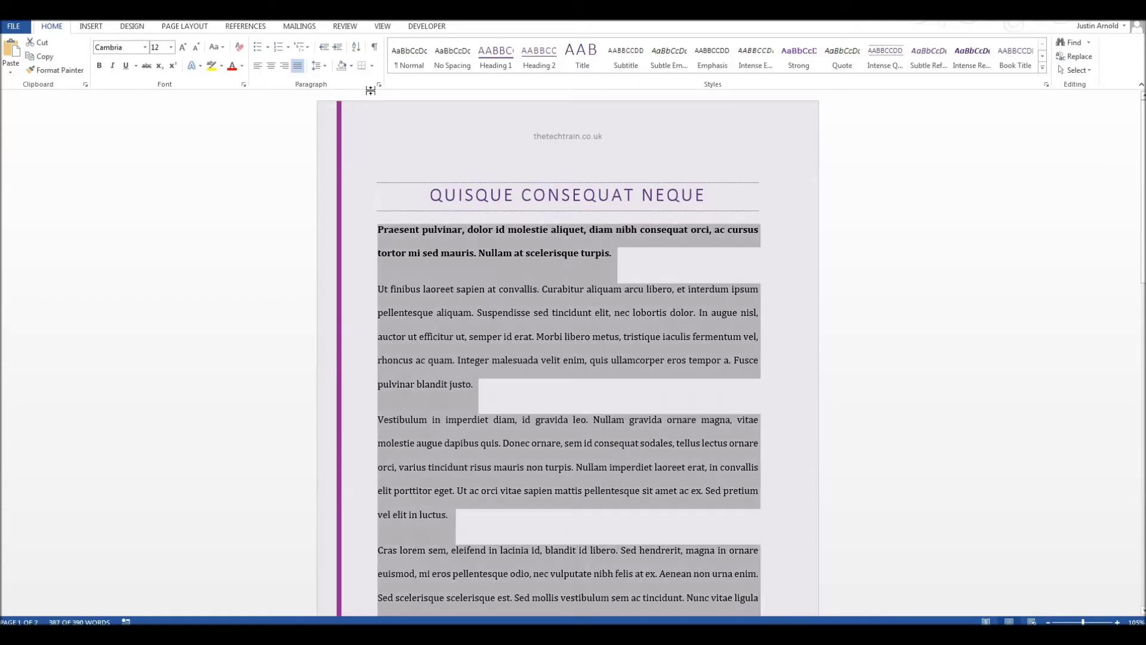
click(378, 84)
click(583, 310)
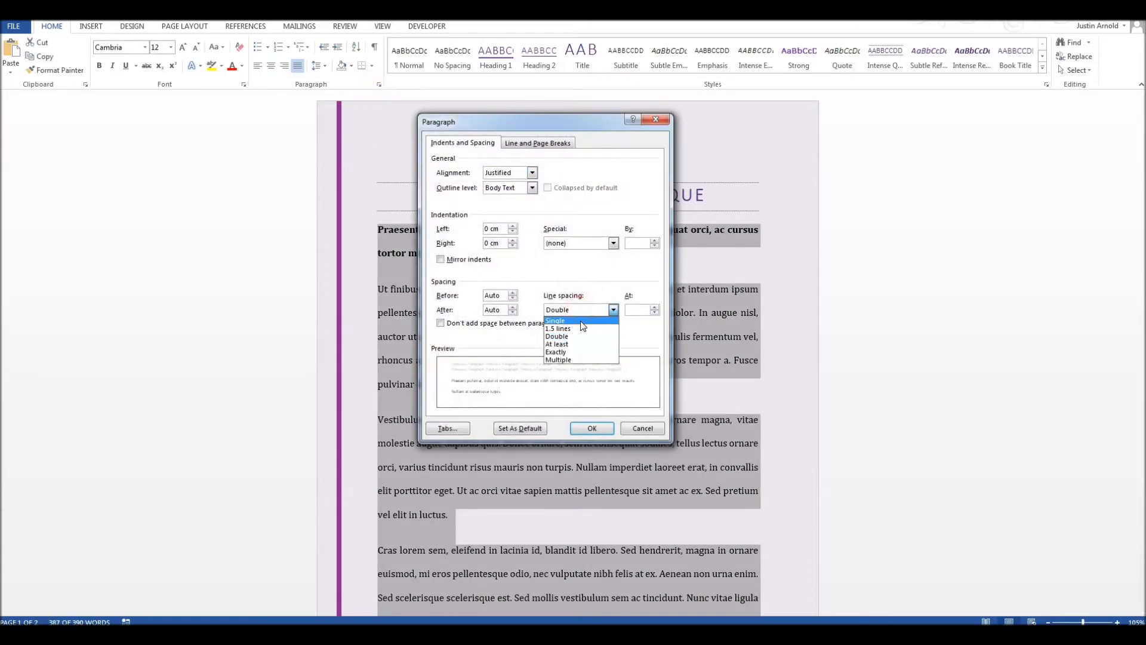
click(578, 319)
click(591, 428)
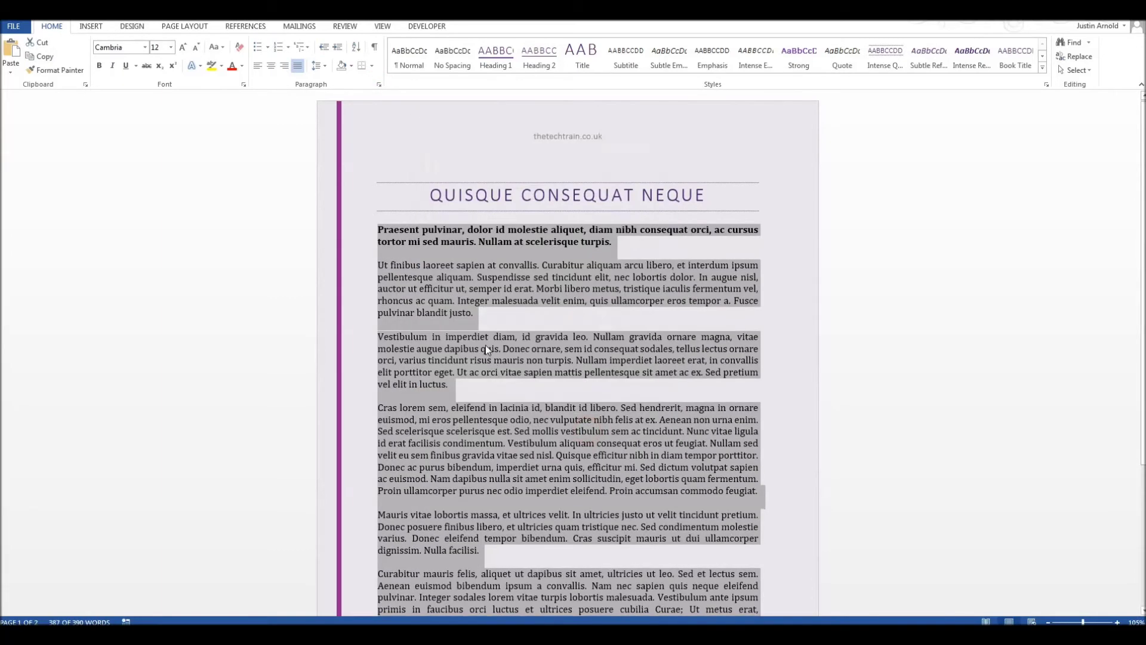
click(481, 349)
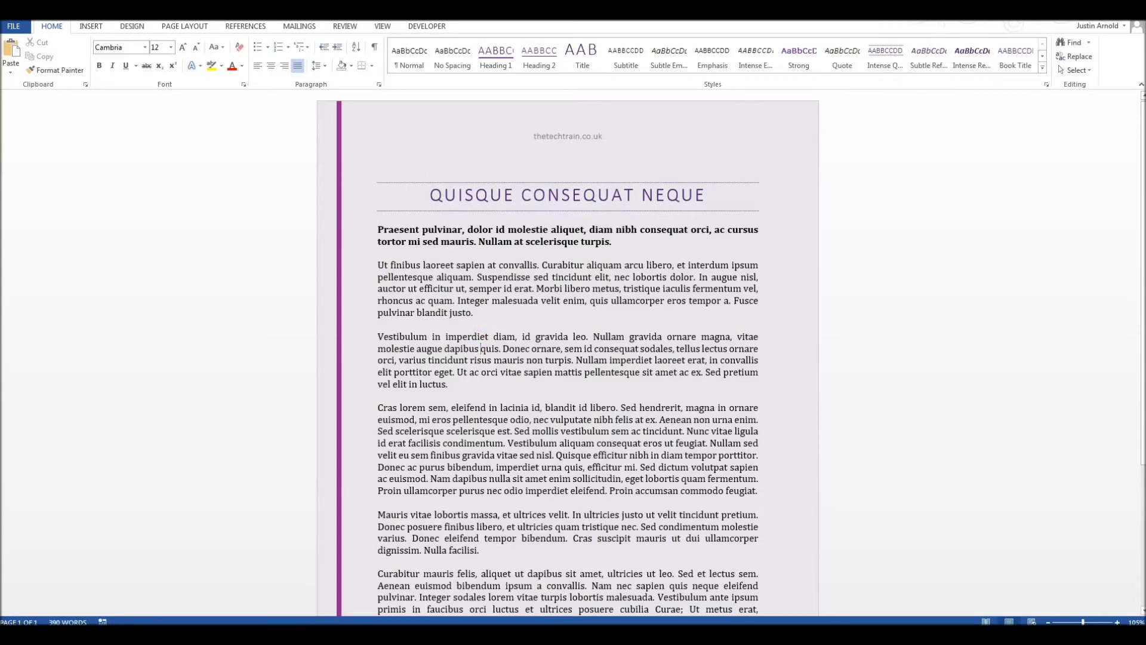
Give the body text from the bold paragraph down 2.0 line spacing using the Home spacing presets
drag(378, 229, 537, 490)
scroll(539, 380, up, 6)
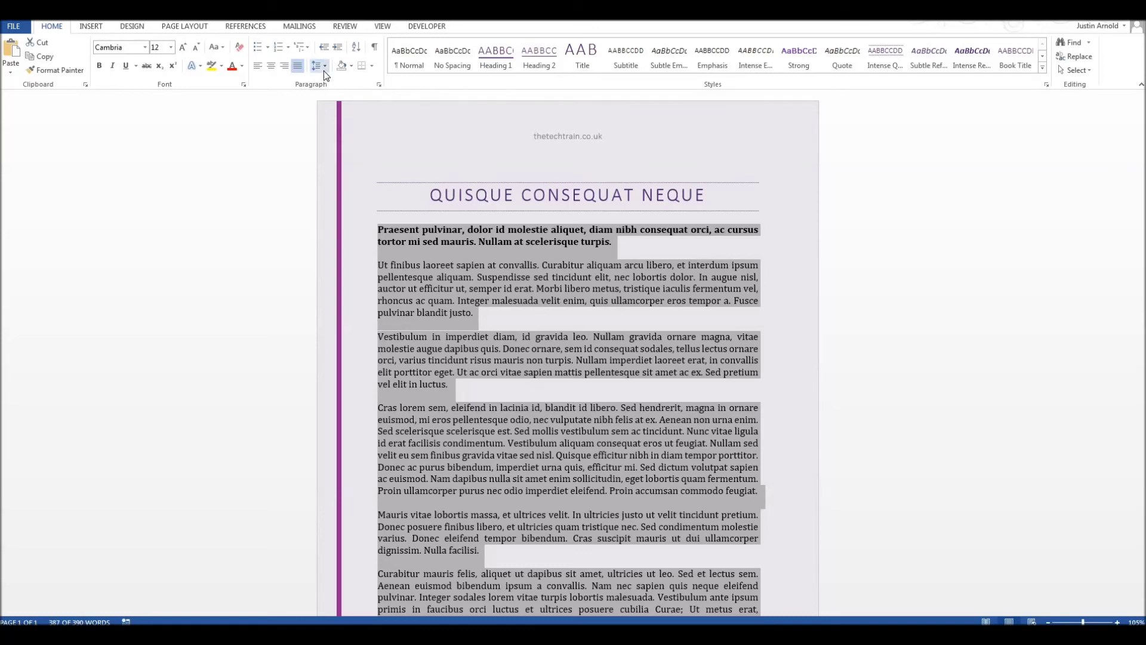
click(325, 64)
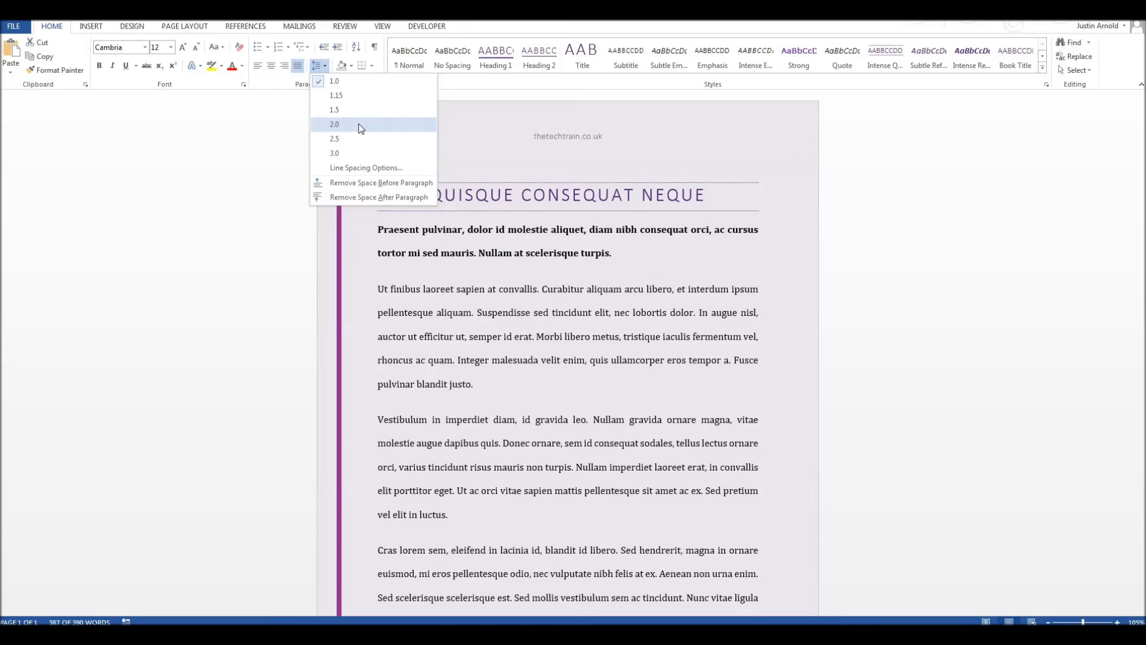
click(323, 67)
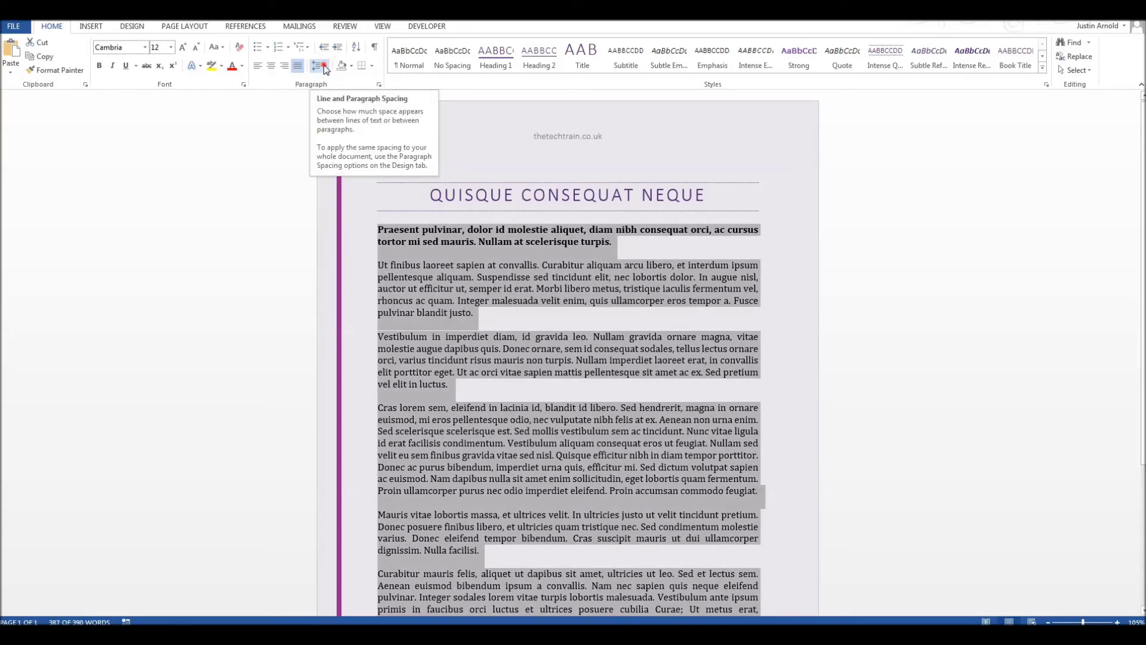
click(325, 66)
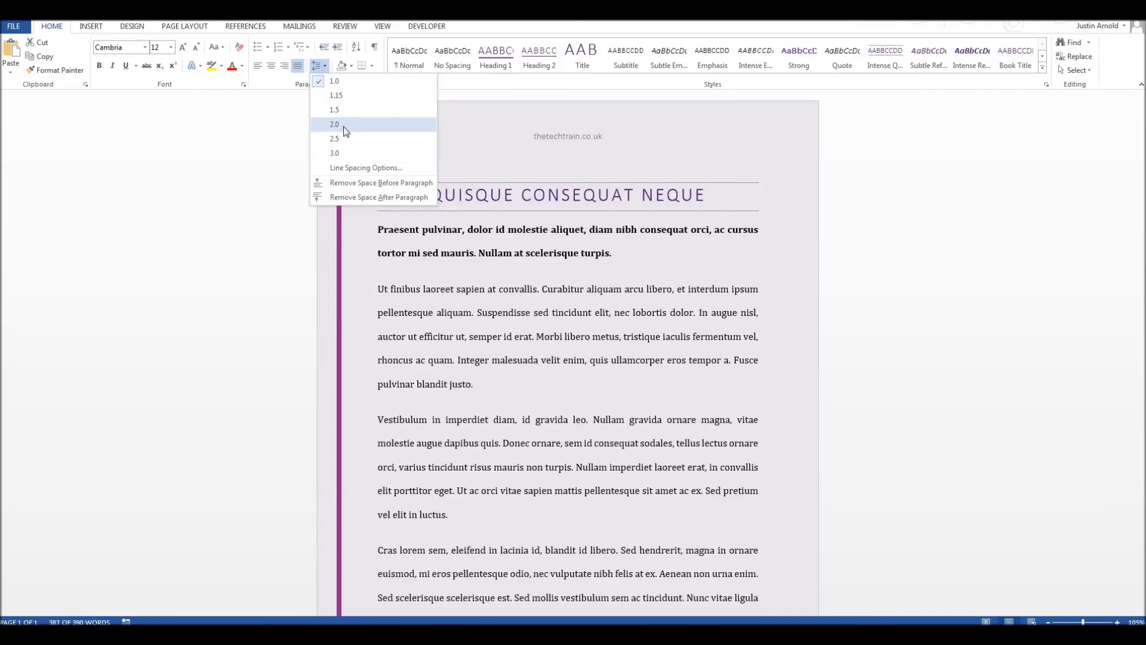
click(348, 126)
click(440, 252)
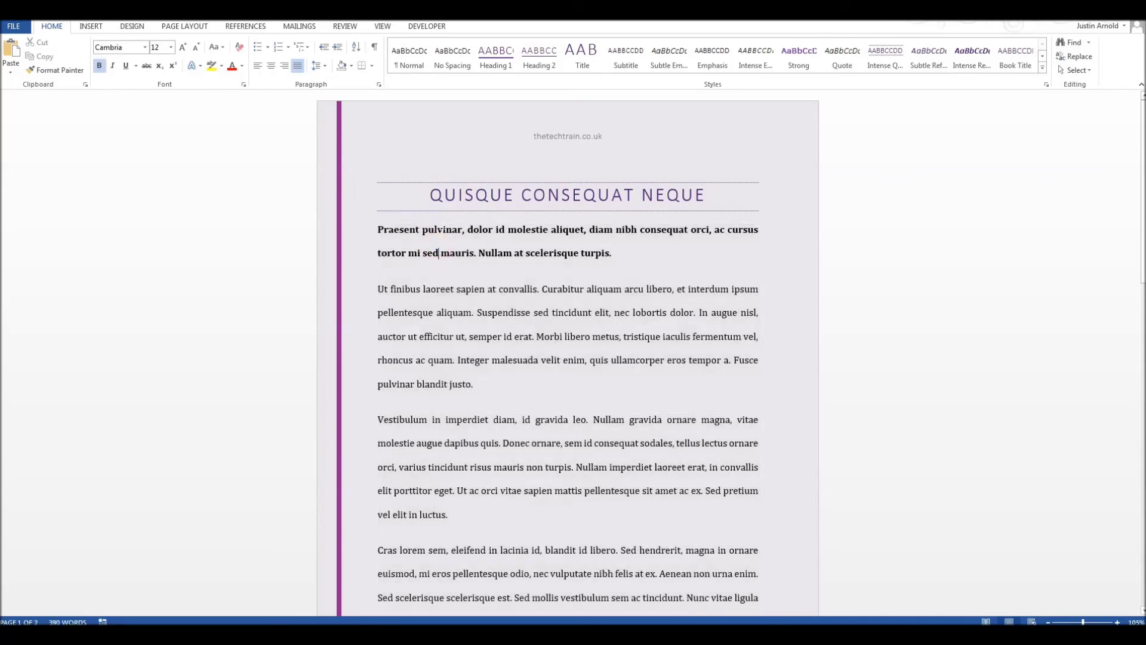